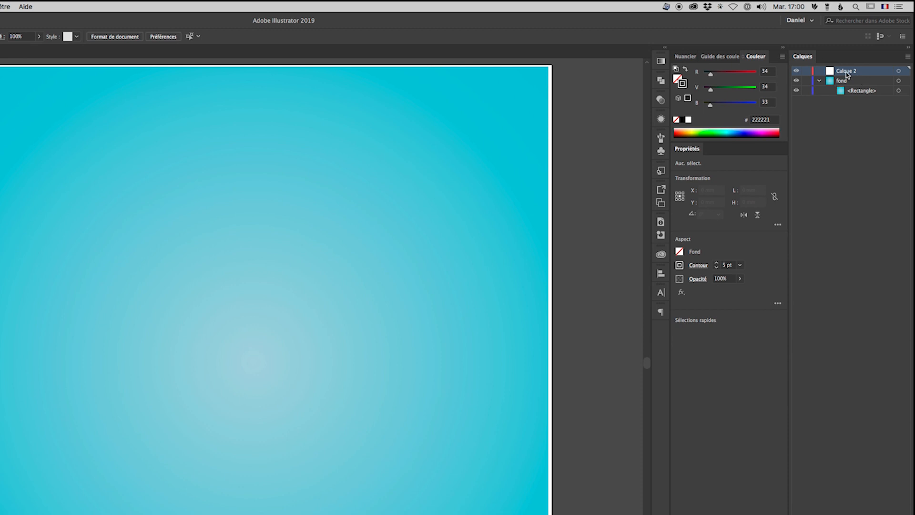
Name the new layer "texte" and place a "Lorem ipsum" point text on the artboard
{"action": "type", "text": "texte"}
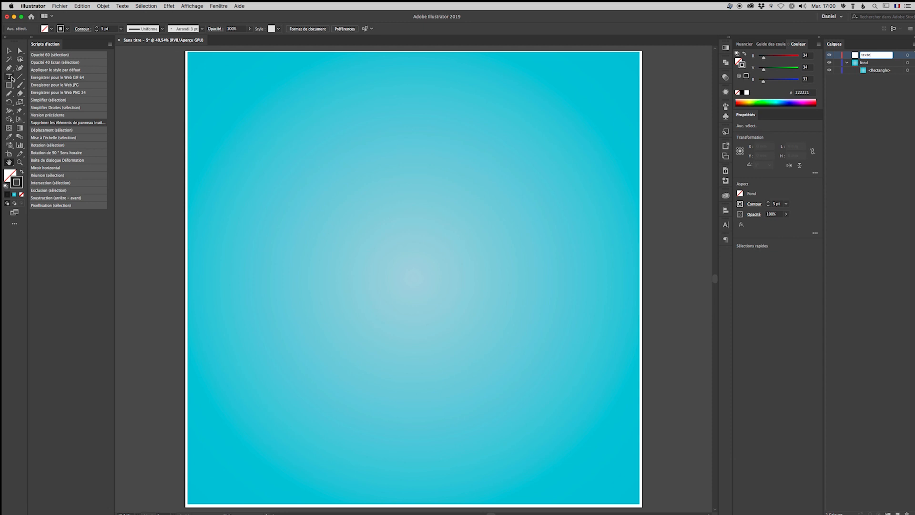
{"action": "left_click", "coordinate": [10, 77]}
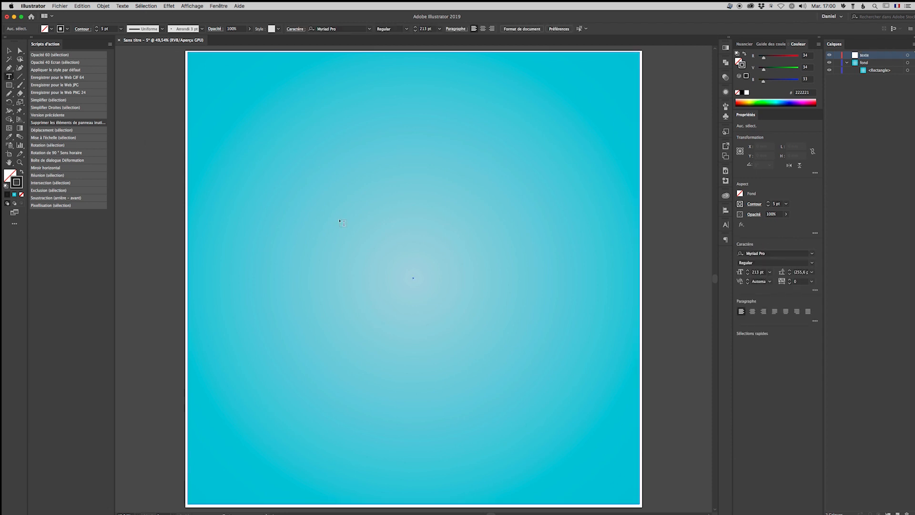
{"action": "left_click", "coordinate": [274, 254]}
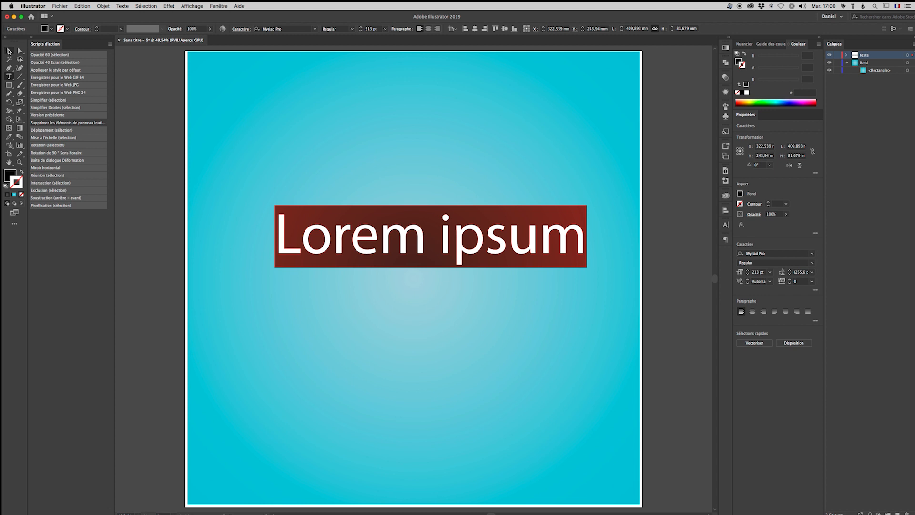
Fill the Lorem ipsum text with red and move it to the middle of the artboard
{"action": "left_click", "coordinate": [51, 29]}
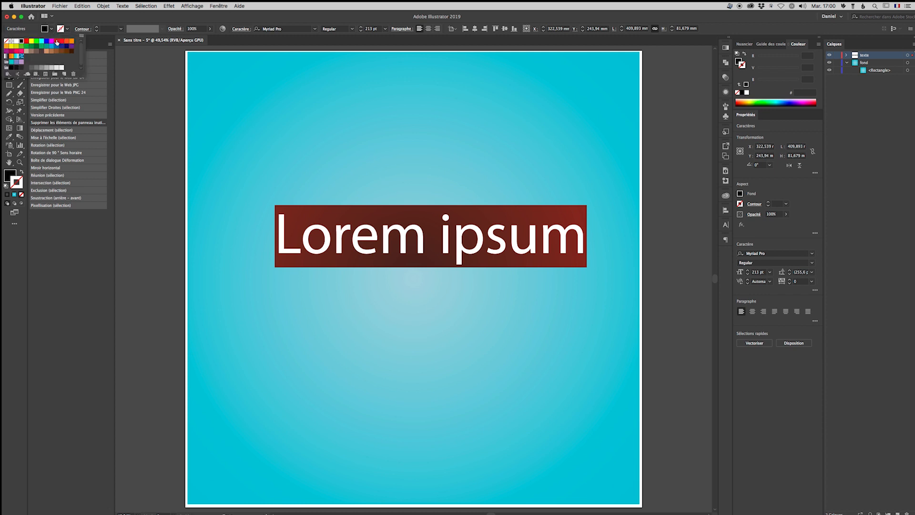
{"action": "left_click", "coordinate": [57, 42]}
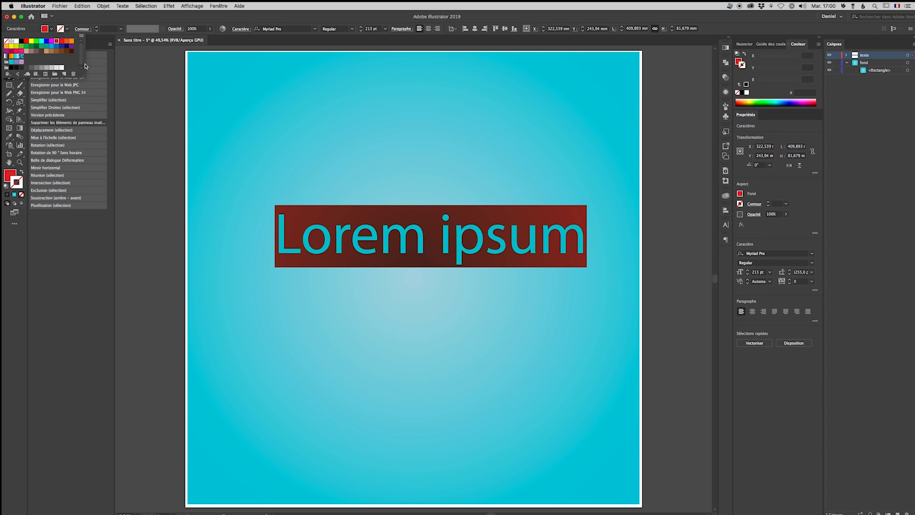
{"action": "left_click", "coordinate": [96, 18]}
{"action": "left_click", "coordinate": [9, 50]}
{"action": "left_click_drag", "start_coordinate": [457, 255], "coordinate": [446, 285]}
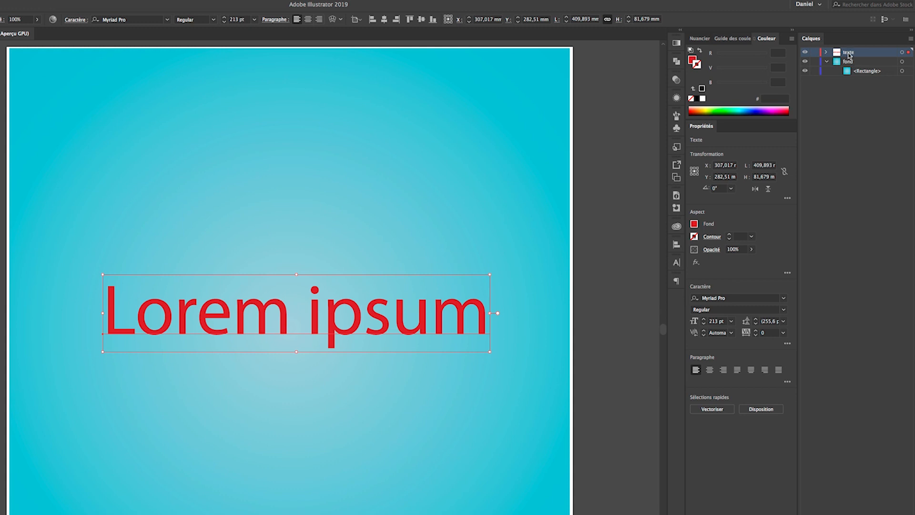
Expand the texte layer and create a new layer named "barres" above it
{"action": "left_click", "coordinate": [828, 52]}
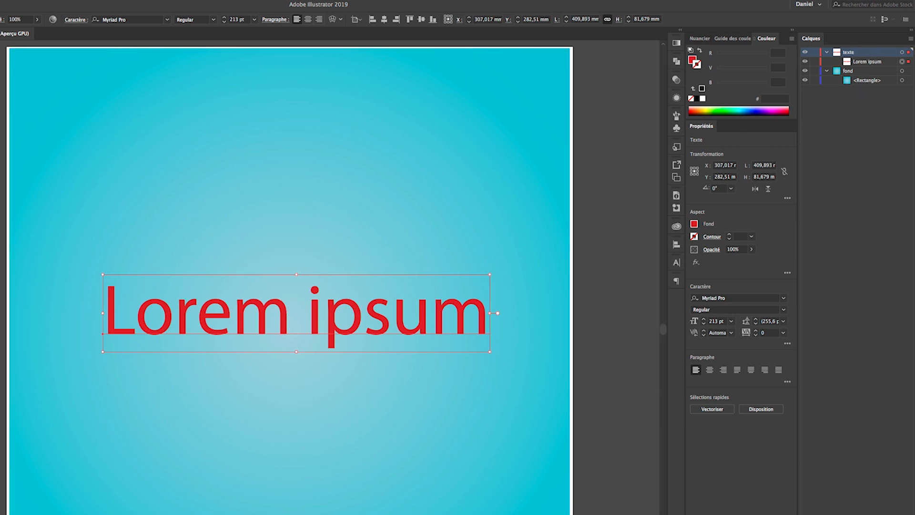
{"action": "left_click", "coordinate": [893, 511]}
{"action": "double_click", "coordinate": [856, 52]}
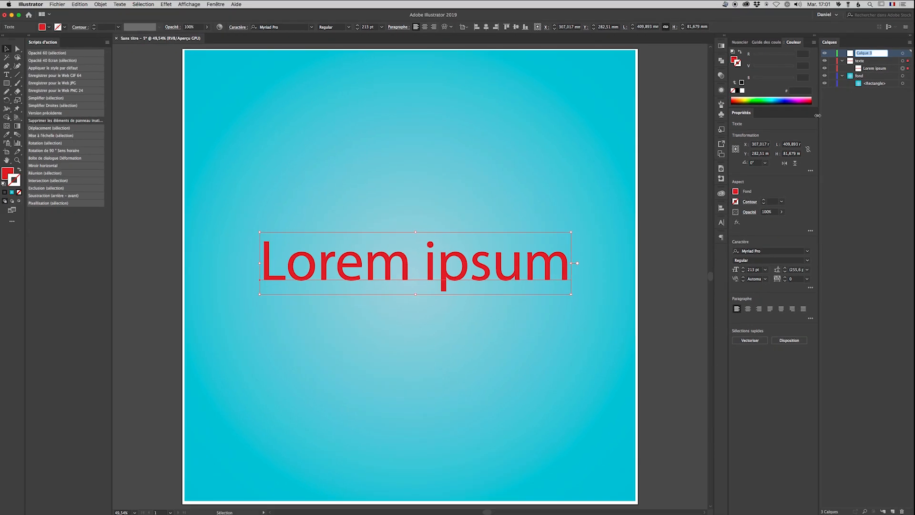
{"action": "type", "text": "bat"}
{"action": "key", "text": "Return"}
Draw a horizontal rectangle about 465 by 26 mm across the text on the barres layer and fill it with blue
{"action": "left_click", "coordinate": [8, 84]}
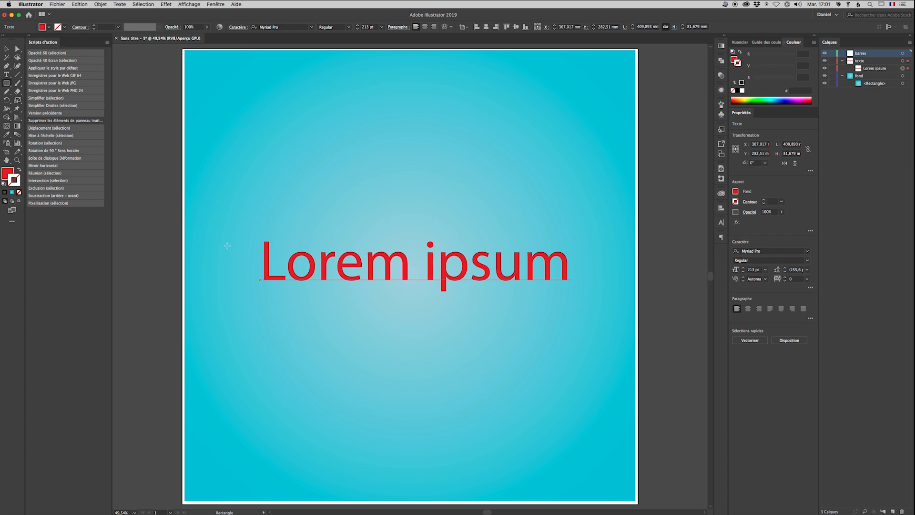
{"action": "left_click_drag", "start_coordinate": [223, 255], "coordinate": [576, 272]}
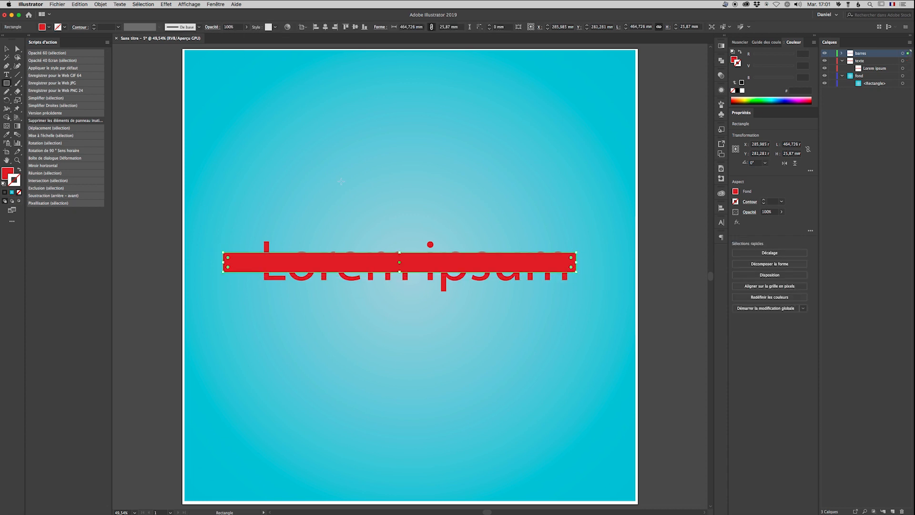
{"action": "left_click", "coordinate": [48, 27]}
{"action": "left_click", "coordinate": [45, 39]}
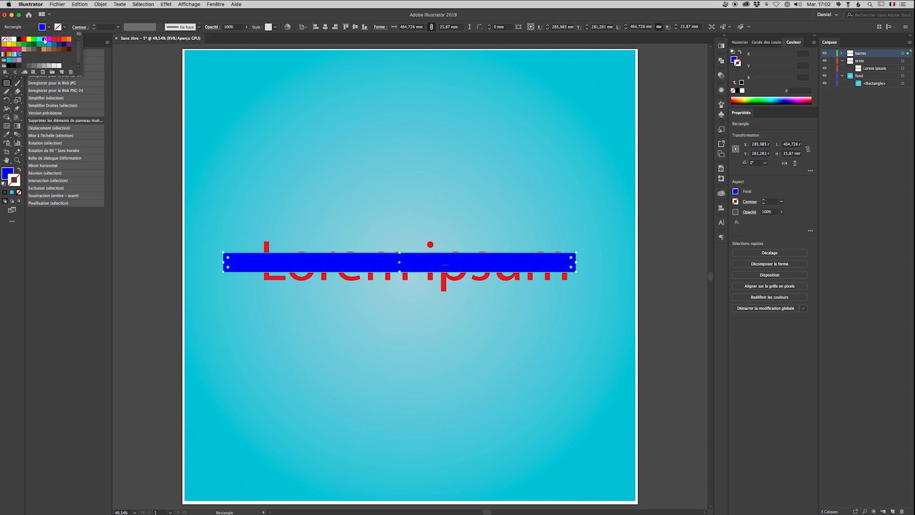
{"action": "left_click", "coordinate": [70, 17]}
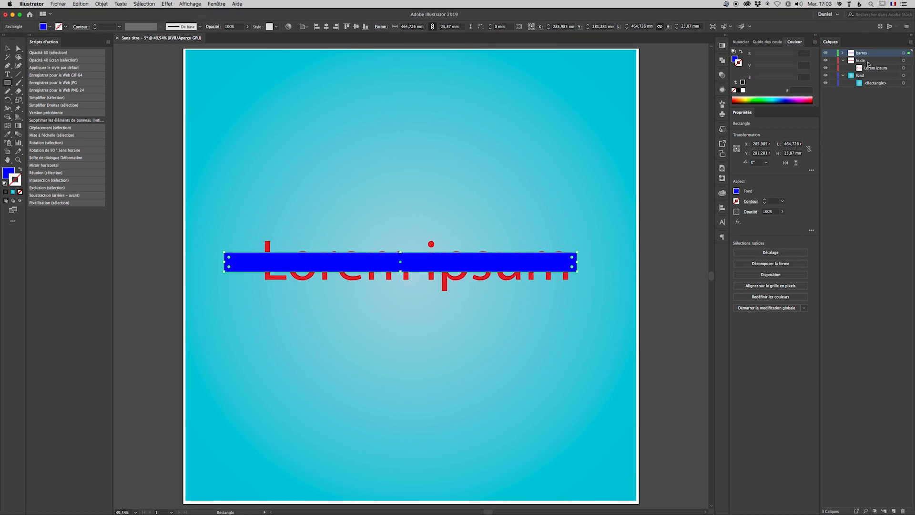
Move the texte layer above the barres layer and lock the fond layer
{"action": "left_click_drag", "start_coordinate": [868, 62], "coordinate": [867, 50]}
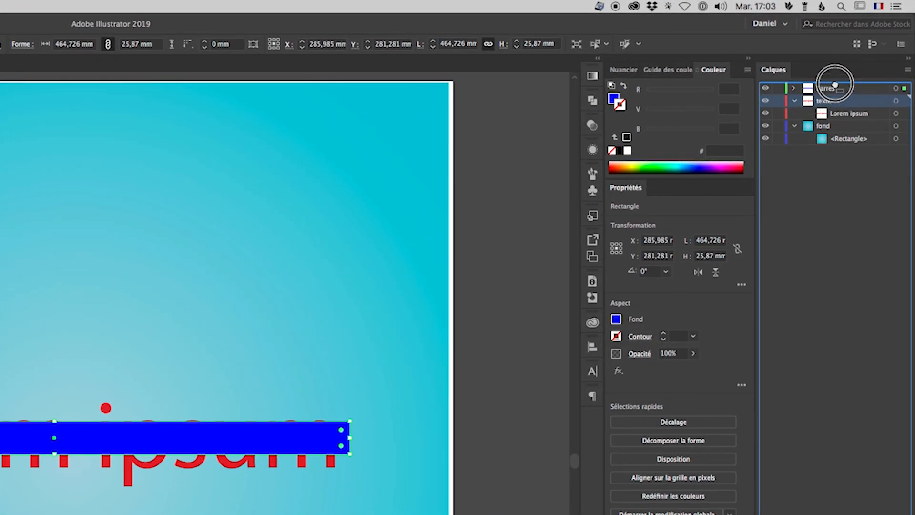
{"action": "left_click_drag", "start_coordinate": [835, 84], "coordinate": [837, 87]}
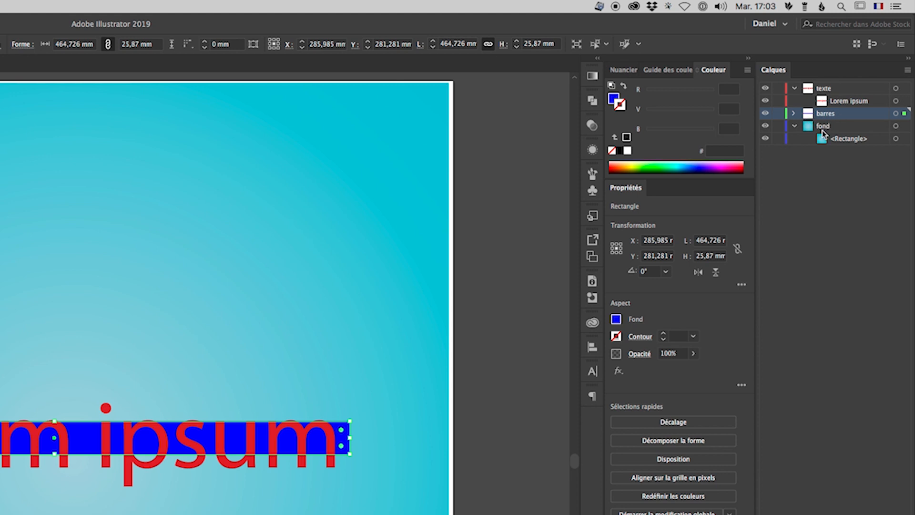
{"action": "left_click", "coordinate": [778, 126]}
Move the blue bar down about 6 mm behind the text
{"action": "left_click", "coordinate": [237, 439]}
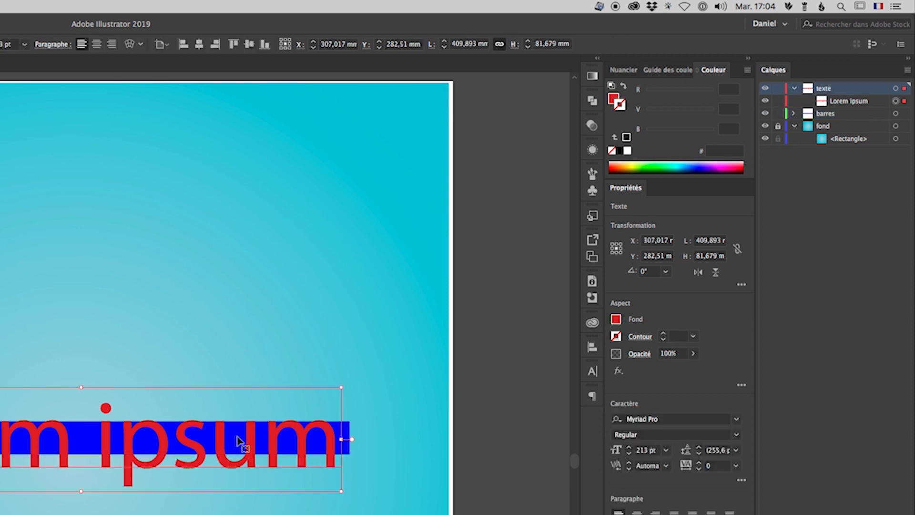
{"action": "left_click_drag", "start_coordinate": [346, 434], "coordinate": [348, 446]}
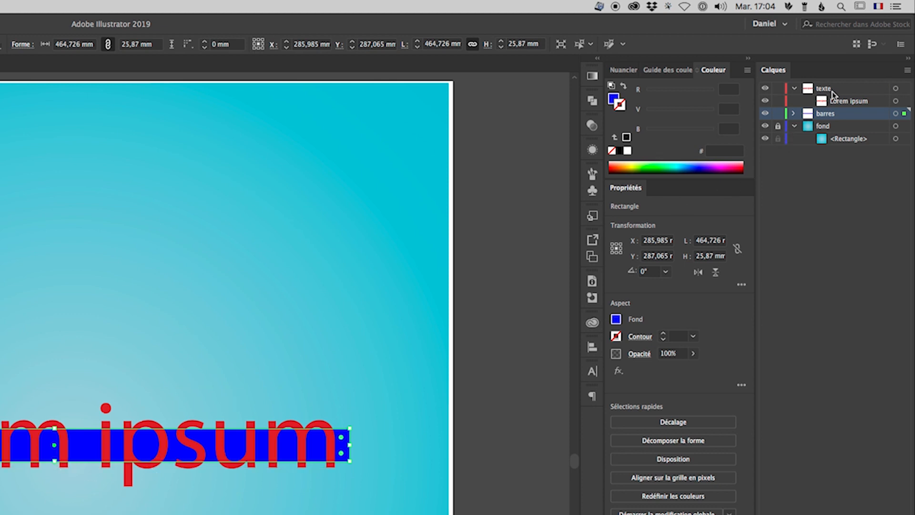
Add a black stroke to the Lorem ipsum text object and set its weight to 6 pt
{"action": "left_click", "coordinate": [839, 106]}
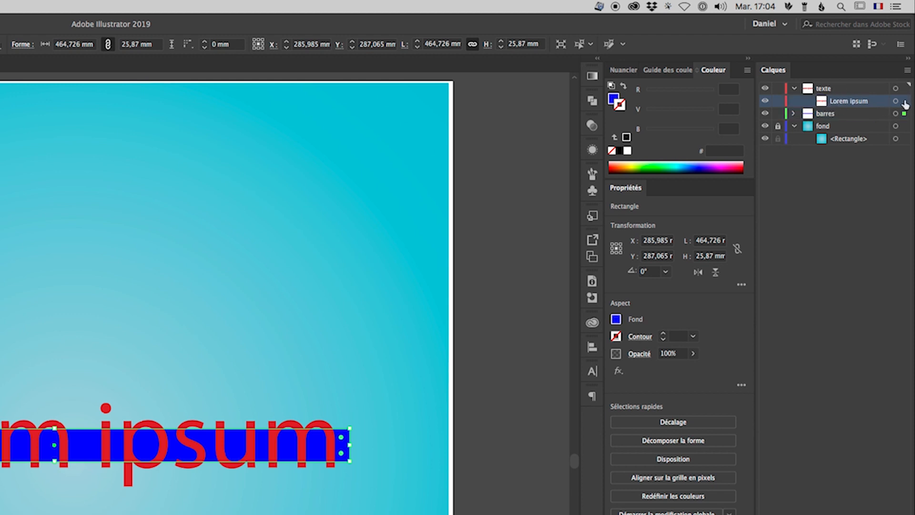
{"action": "left_click", "coordinate": [903, 101]}
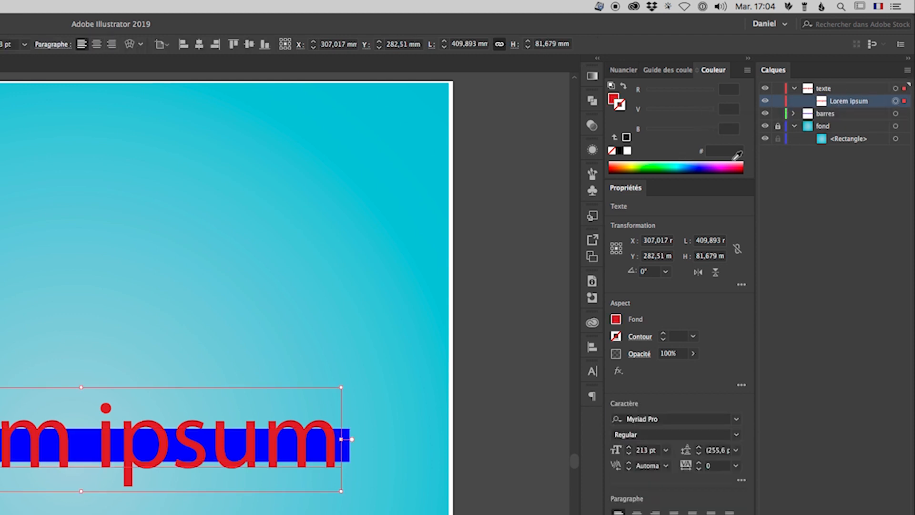
{"action": "left_click", "coordinate": [593, 150]}
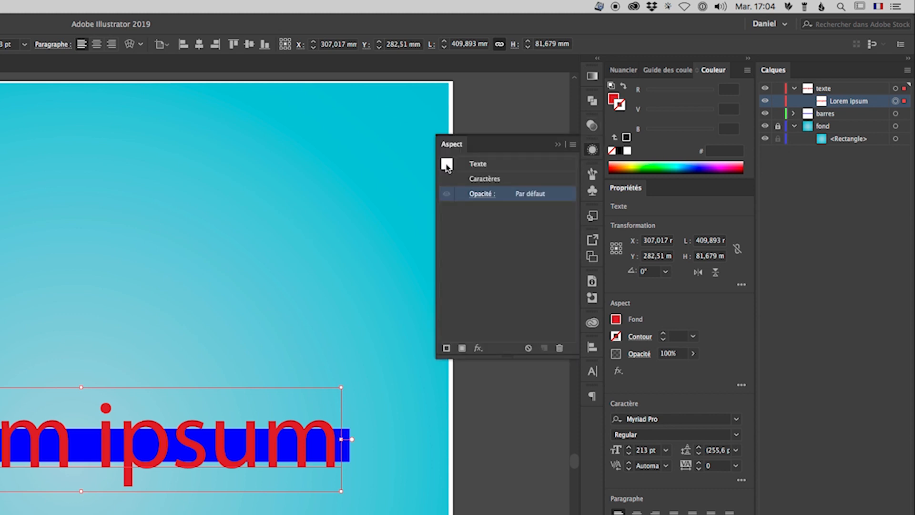
{"action": "left_click", "coordinate": [446, 348]}
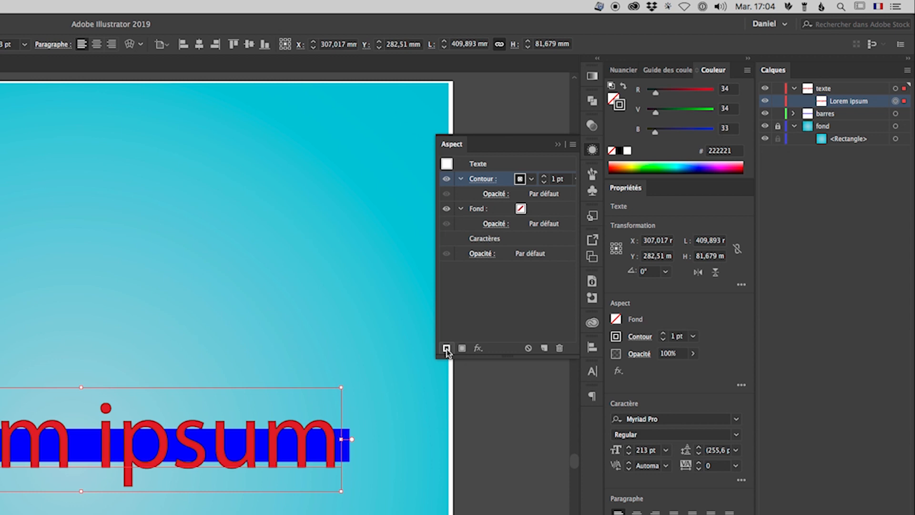
{"action": "left_click", "coordinate": [544, 176]}
{"action": "left_click", "coordinate": [545, 177]}
{"action": "left_click", "coordinate": [545, 177]}
{"action": "left_click", "coordinate": [545, 177]}
{"action": "left_click", "coordinate": [545, 177]}
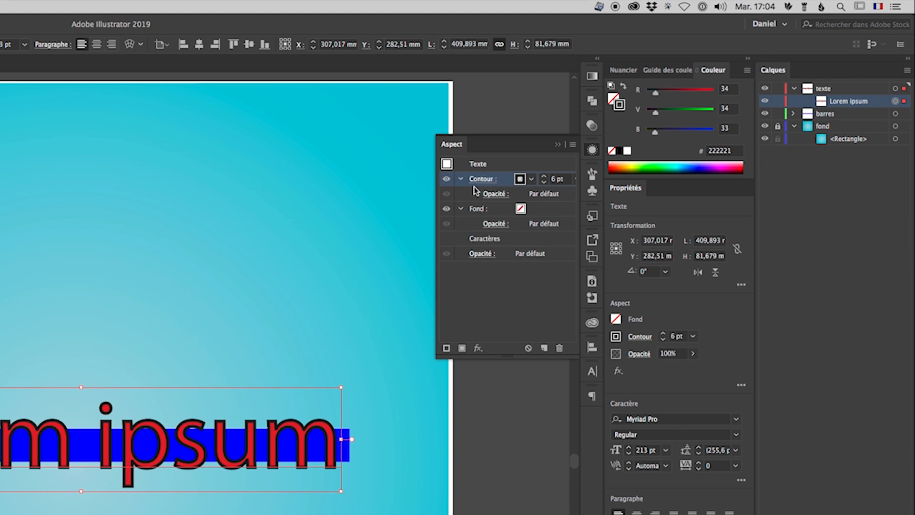
Place the text's stroke below its characters in the appearance stack and set the stroke weight to 10 pt
{"action": "left_click", "coordinate": [504, 180]}
{"action": "left_click_drag", "start_coordinate": [504, 179], "coordinate": [503, 245]}
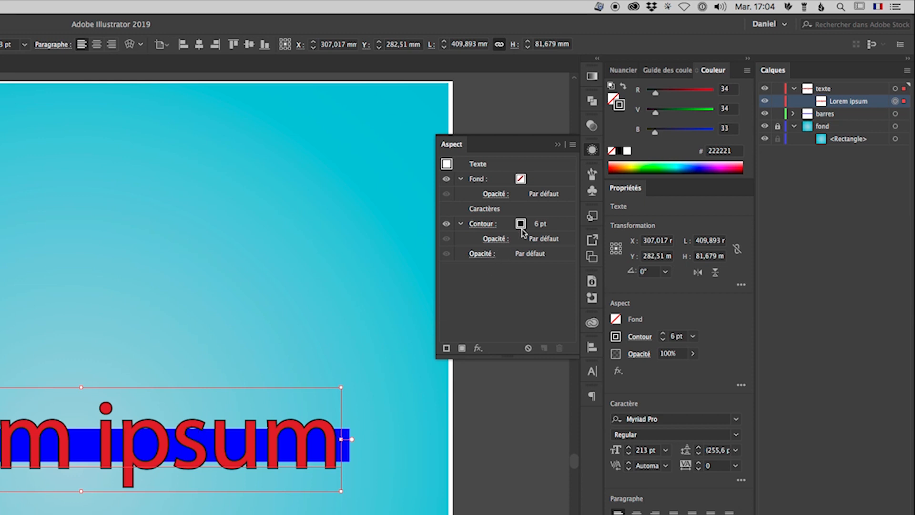
{"action": "left_click", "coordinate": [539, 226]}
{"action": "left_click", "coordinate": [543, 221]}
{"action": "left_click", "coordinate": [543, 221]}
{"action": "left_click", "coordinate": [544, 222]}
{"action": "left_click", "coordinate": [544, 221]}
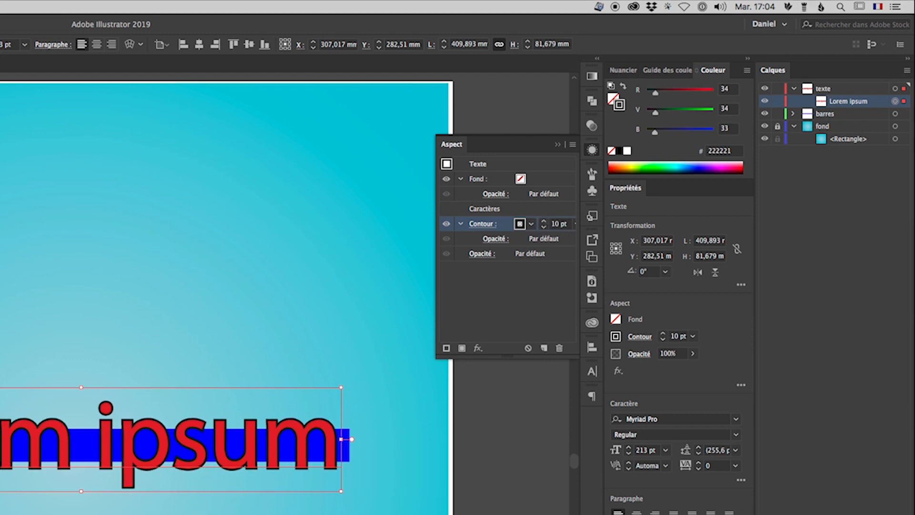
{"action": "left_click", "coordinate": [558, 145]}
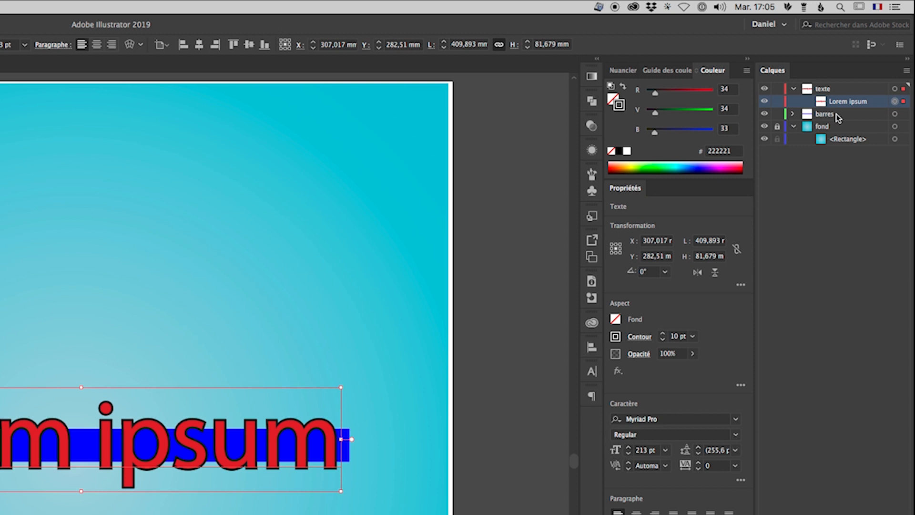
Create a new layer named "principal" above the texte layer
{"action": "left_click", "coordinate": [837, 89]}
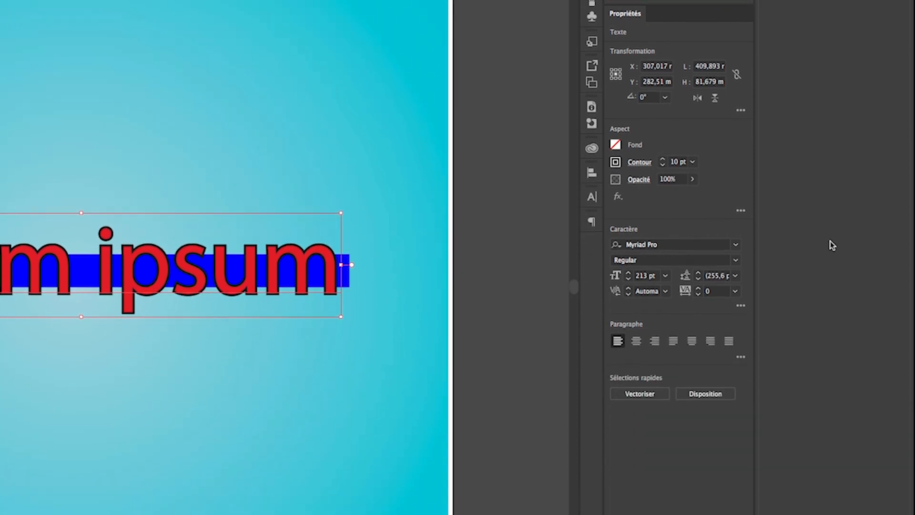
{"action": "left_click", "coordinate": [879, 509]}
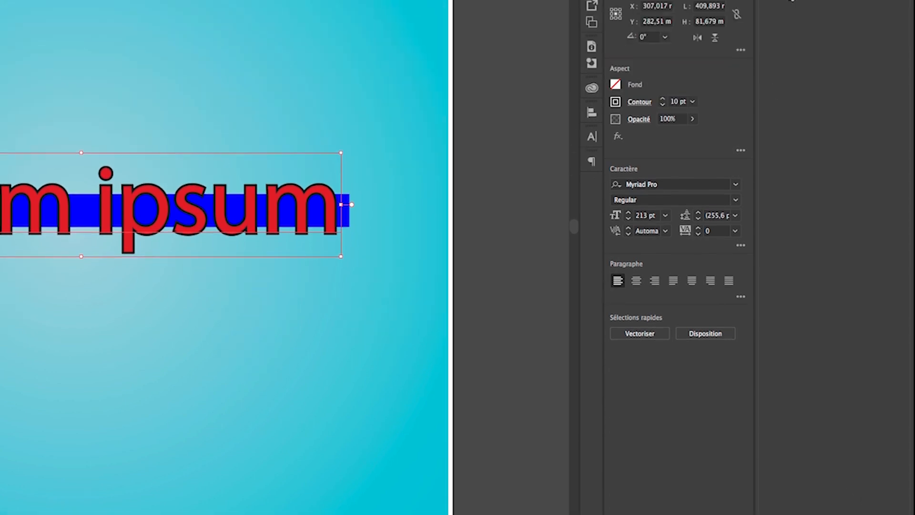
{"action": "double_click", "coordinate": [829, 54]}
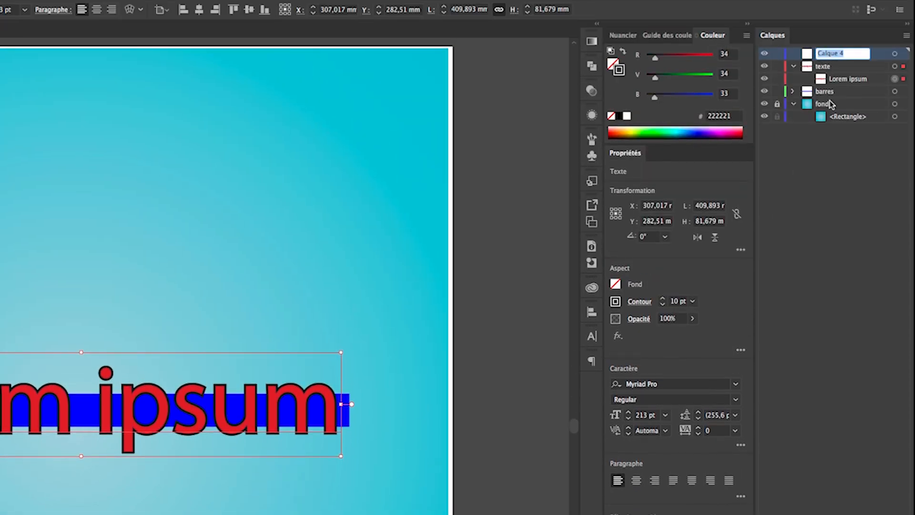
{"action": "type", "text": "p"}
Nest the texte and barres layers inside the principal layer, keeping texte above barres
{"action": "left_click", "coordinate": [857, 92]}
{"action": "mouse_move", "coordinate": [838, 92]}
{"action": "left_mouse_down"}
{"action": "mouse_move", "coordinate": [838, 47]}
{"action": "mouse_move", "coordinate": [838, 59]}
{"action": "left_mouse_up"}
{"action": "left_click", "coordinate": [839, 79]}
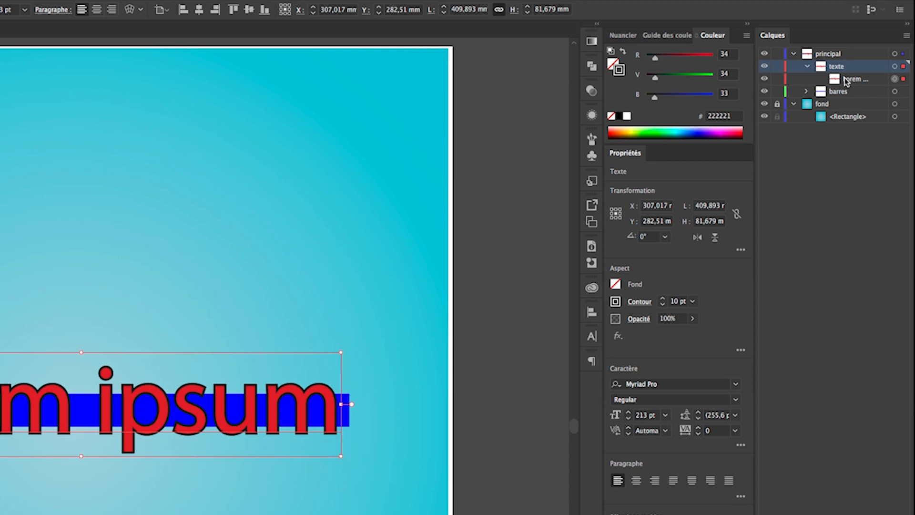
Target the whole principal layer and enable Groupe perçant in its transparency settings
{"action": "left_click", "coordinate": [895, 54]}
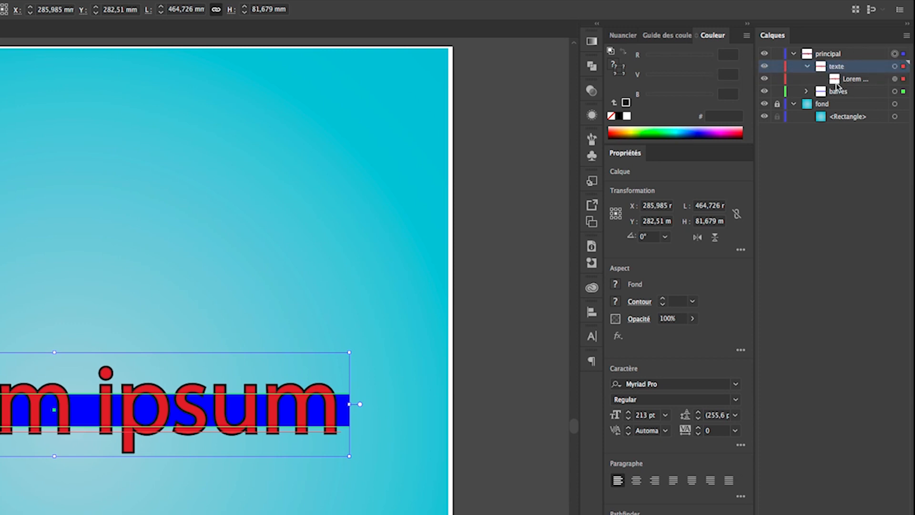
{"action": "left_click", "coordinate": [591, 91]}
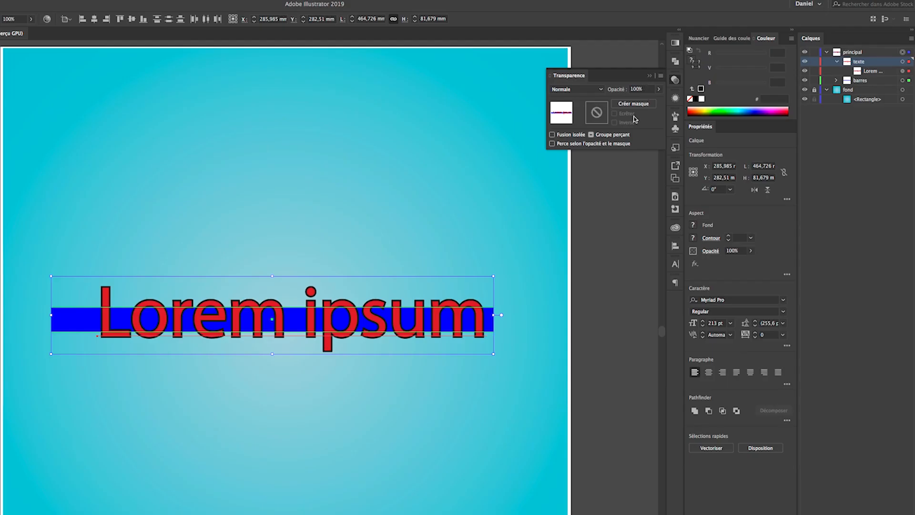
{"action": "left_click", "coordinate": [592, 135]}
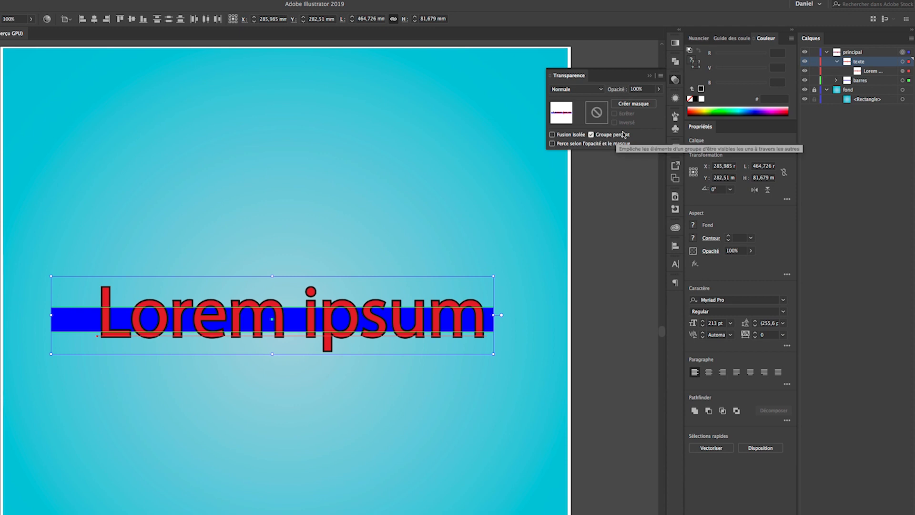
{"action": "left_click", "coordinate": [650, 76]}
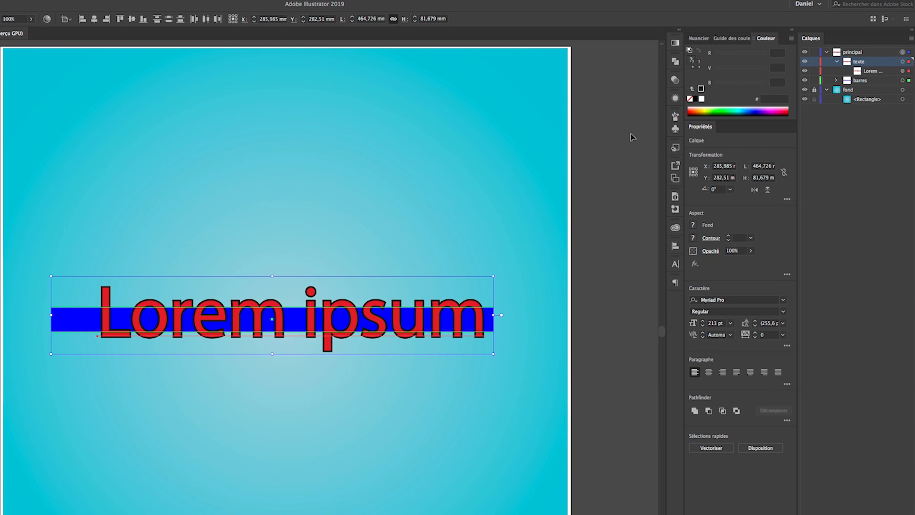
Set the opacity of the Lorem ipsum text's stroke alone to 0%
{"action": "left_click", "coordinate": [595, 143]}
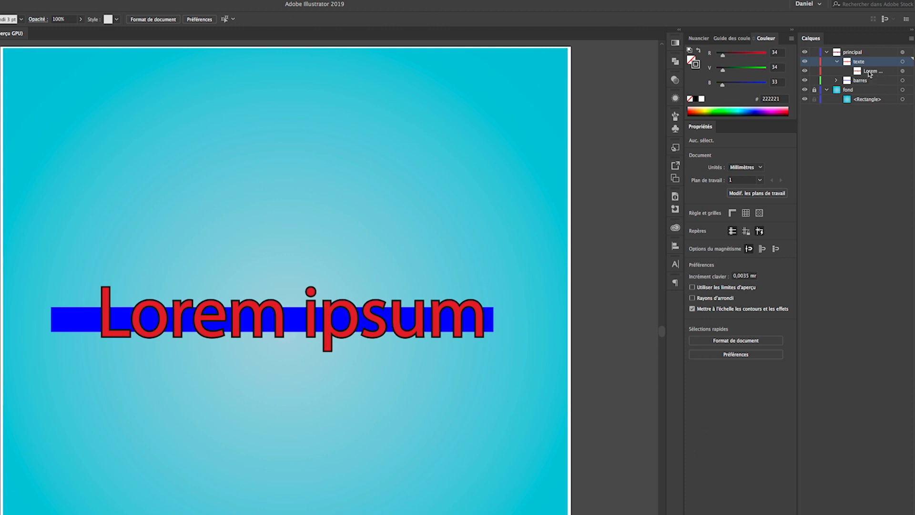
{"action": "left_click", "coordinate": [908, 72]}
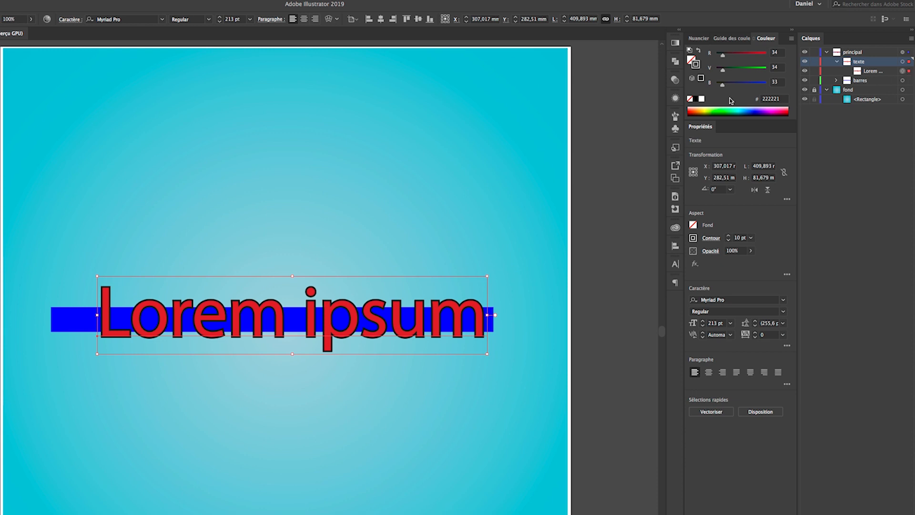
{"action": "left_click", "coordinate": [677, 84]}
{"action": "left_click", "coordinate": [676, 98]}
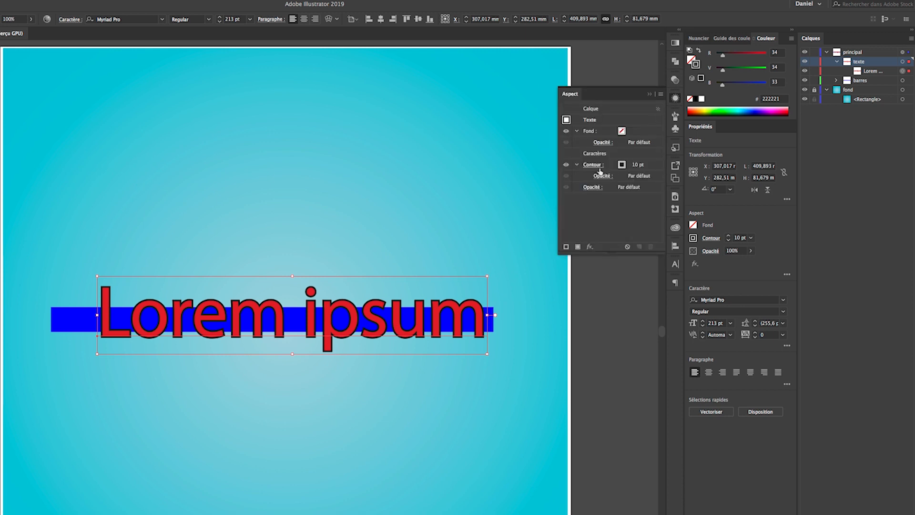
{"action": "left_click", "coordinate": [614, 166]}
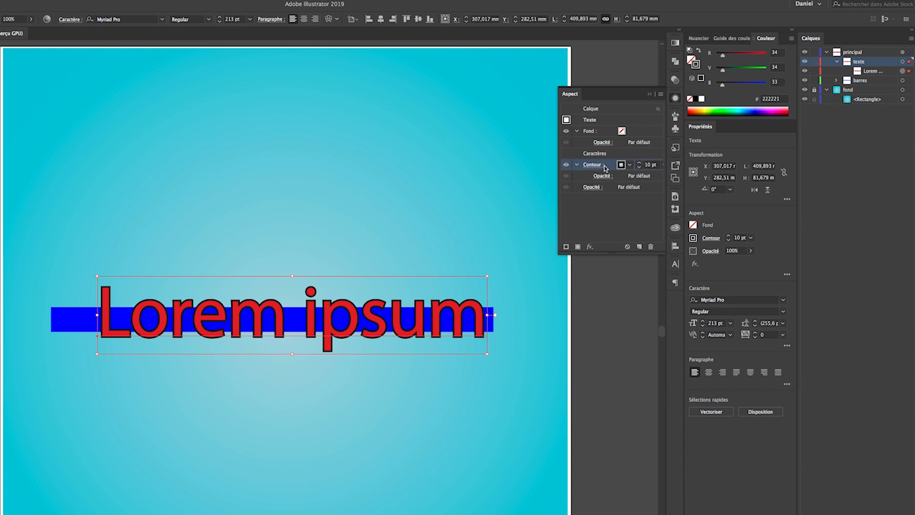
{"action": "left_click", "coordinate": [676, 81]}
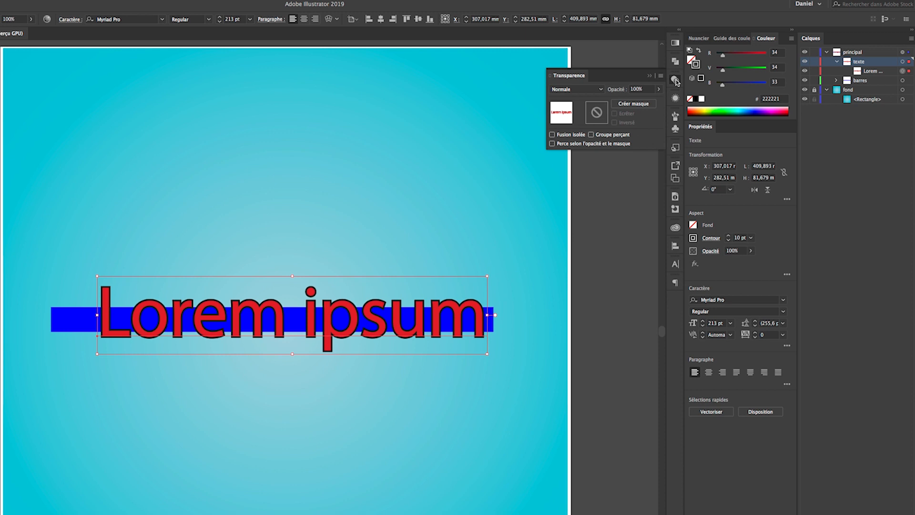
{"action": "left_click", "coordinate": [661, 90]}
{"action": "left_click_drag", "start_coordinate": [659, 102], "coordinate": [624, 104]}
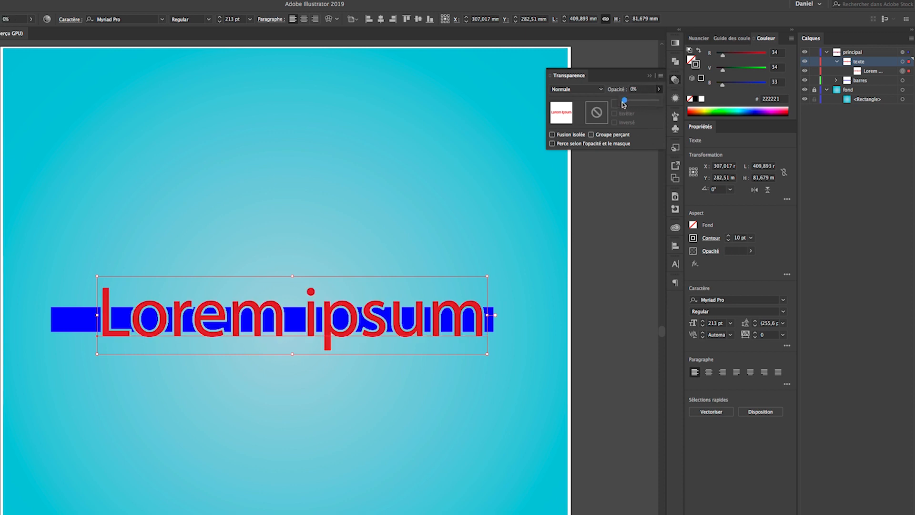
{"action": "left_click", "coordinate": [652, 77]}
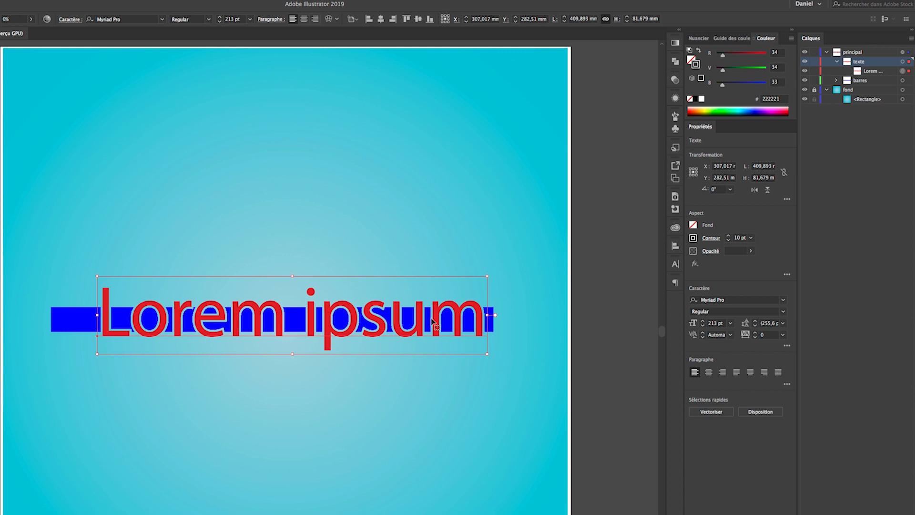
Draw a vertical rectangle about 79 mm wide and 132 mm high behind the text's "m" in the barres layer
{"action": "key", "text": "t"}
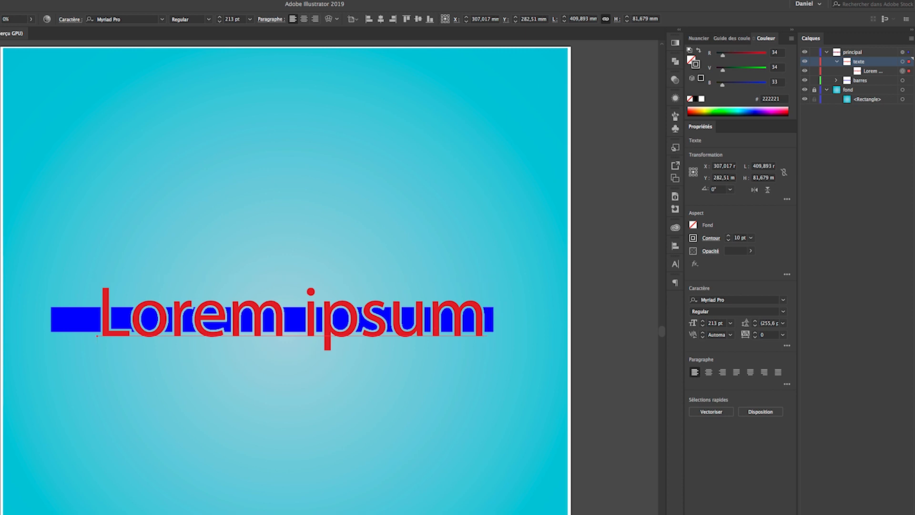
{"action": "left_click", "coordinate": [911, 82]}
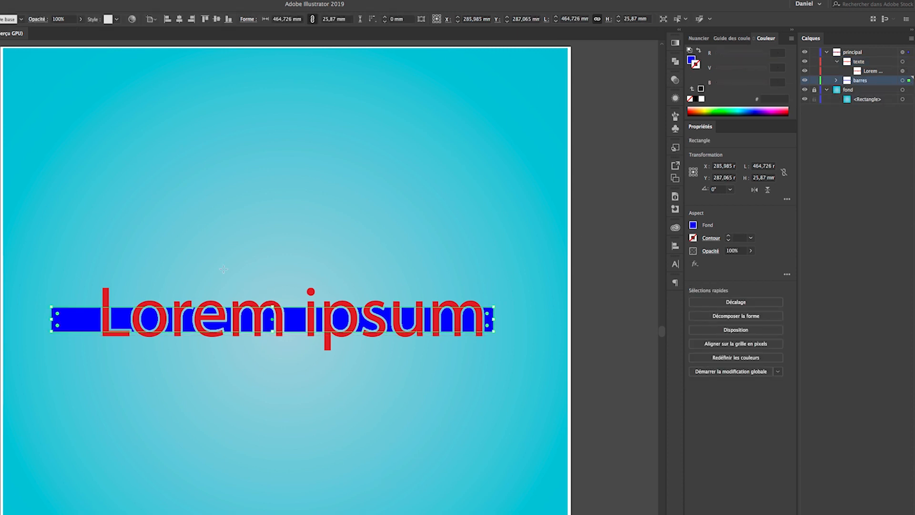
{"action": "left_click_drag", "start_coordinate": [219, 255], "coordinate": [294, 379]}
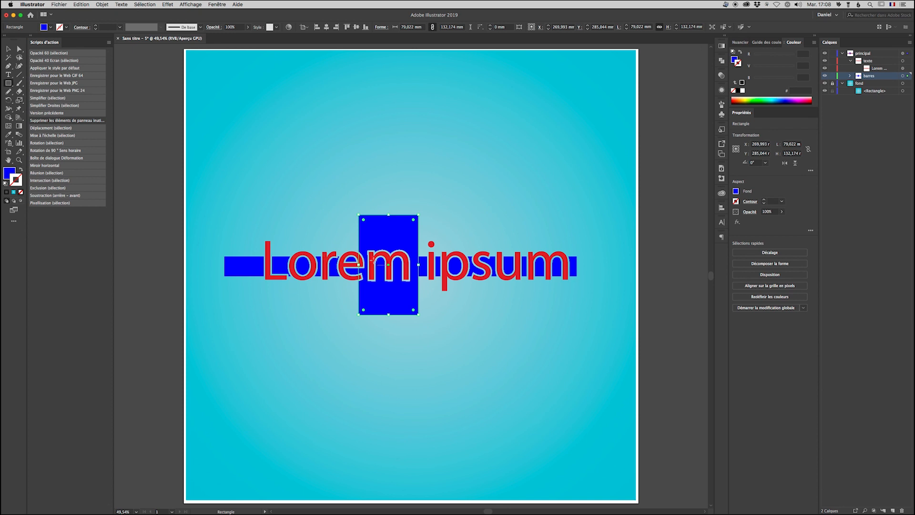
Fill the vertical rectangle with bright green and deselect it
{"action": "left_click", "coordinate": [46, 27]}
{"action": "left_click", "coordinate": [34, 39]}
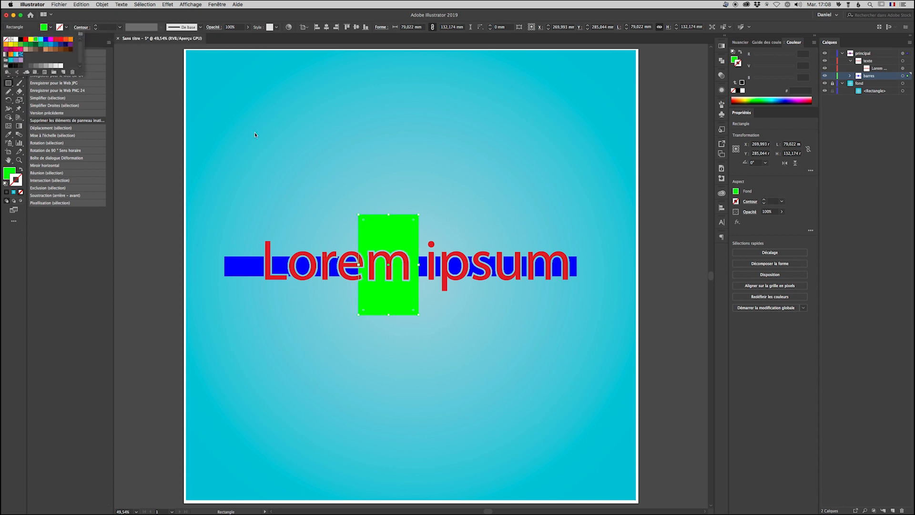
{"action": "left_click", "coordinate": [155, 144]}
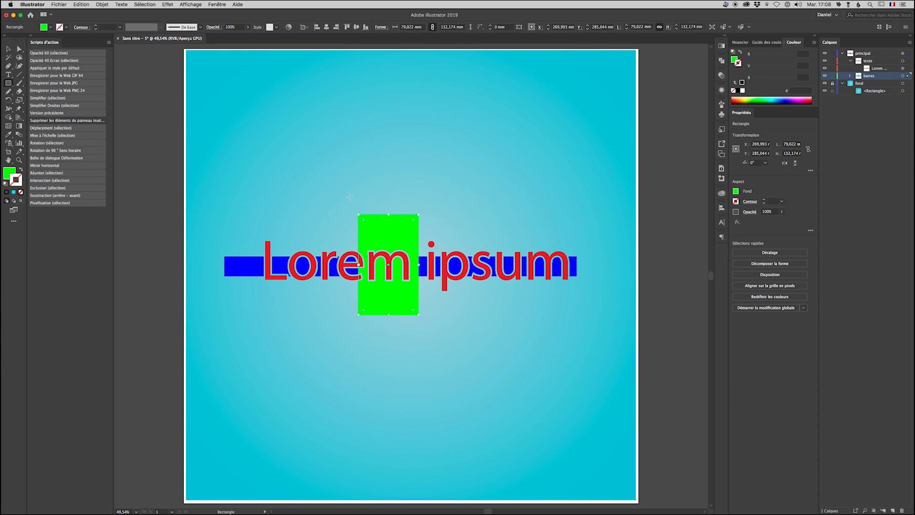
{"action": "left_click", "coordinate": [414, 187]}
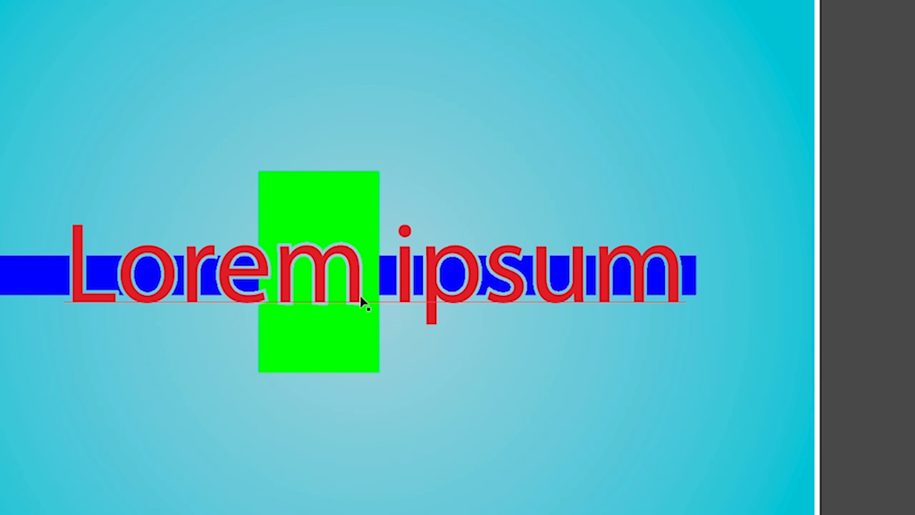
Fill the vertical rectangle with the radial light-blue-to-cyan gradient and deselect it
{"action": "left_click", "coordinate": [319, 218]}
{"action": "left_click", "coordinate": [318, 199]}
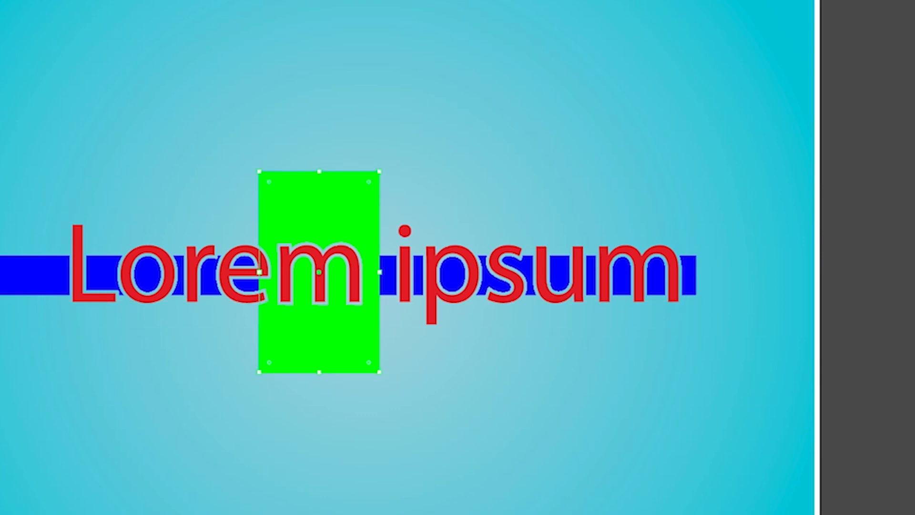
{"action": "key", "text": "ctrl+F9"}
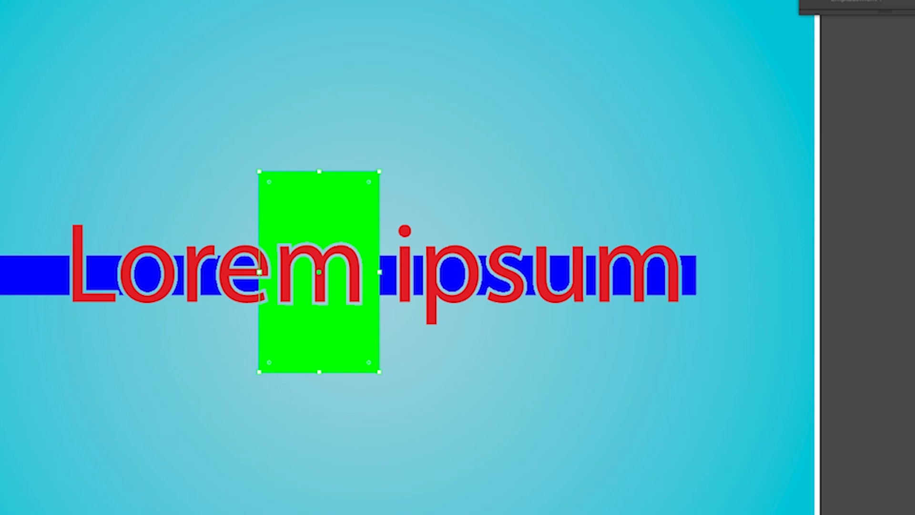
{"action": "key", "text": "period"}
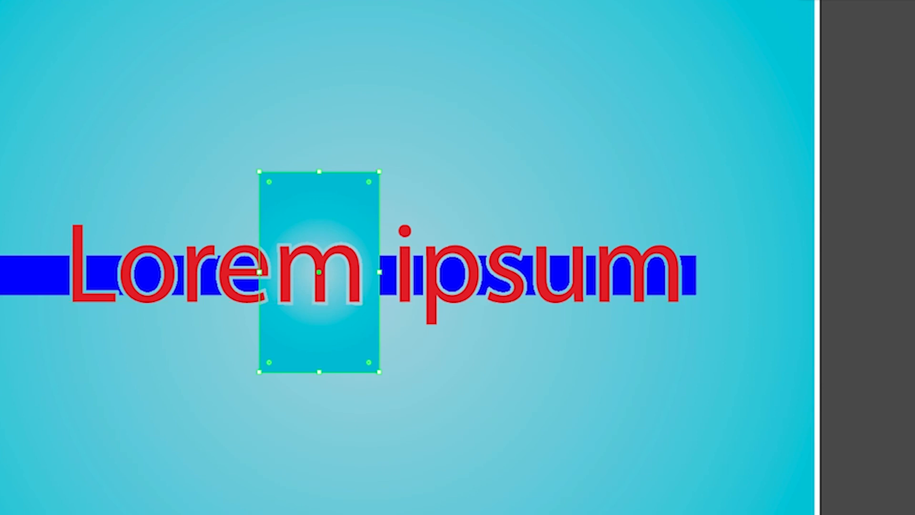
{"action": "left_click", "coordinate": [155, 92]}
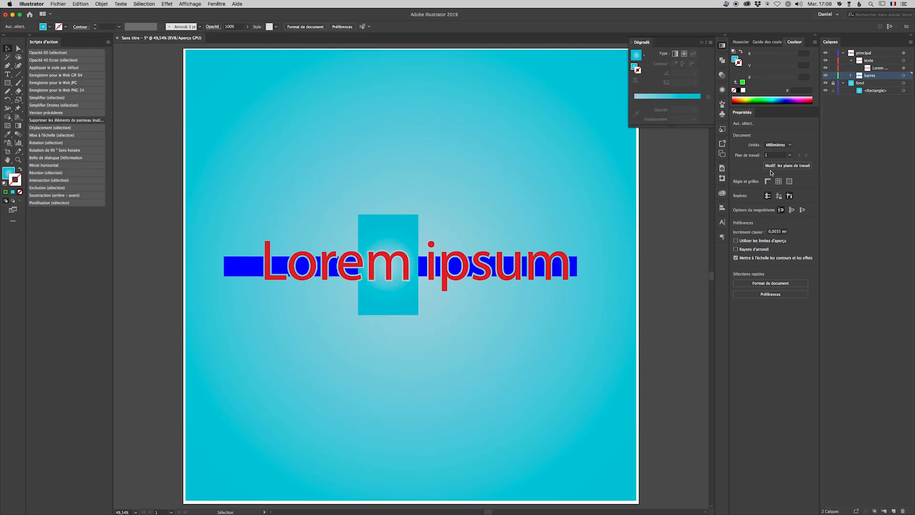
Expand the barres layer to show its individual rectangles
{"action": "left_click", "coordinate": [852, 76]}
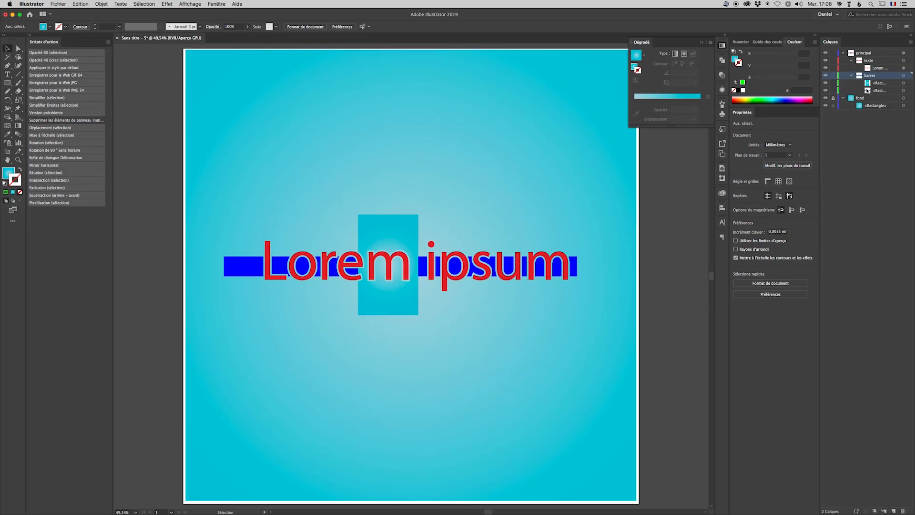